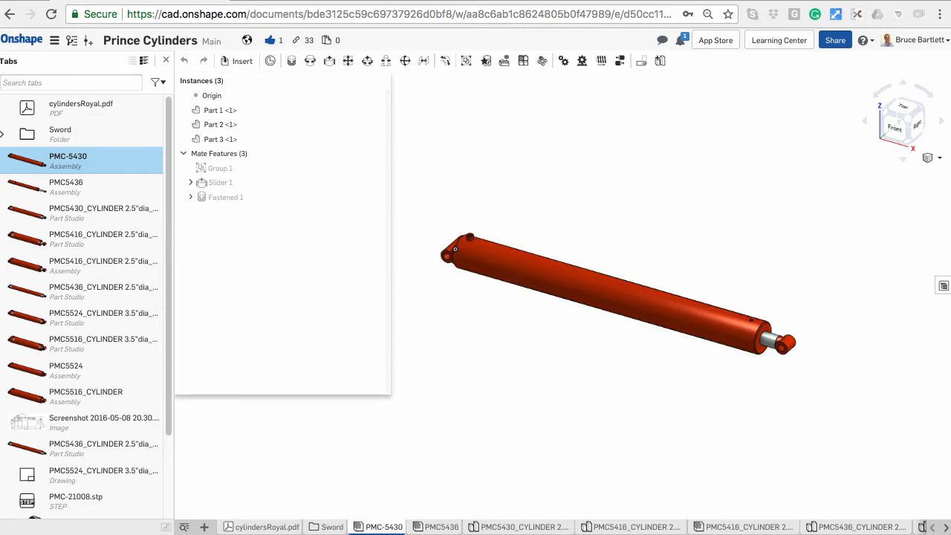
Step: Section the cylinder assembly lengthwise from the rod-end eye's face with the plane offset -0.5 in, and hide the tab list
middle_drag(455, 249, 393, 209)
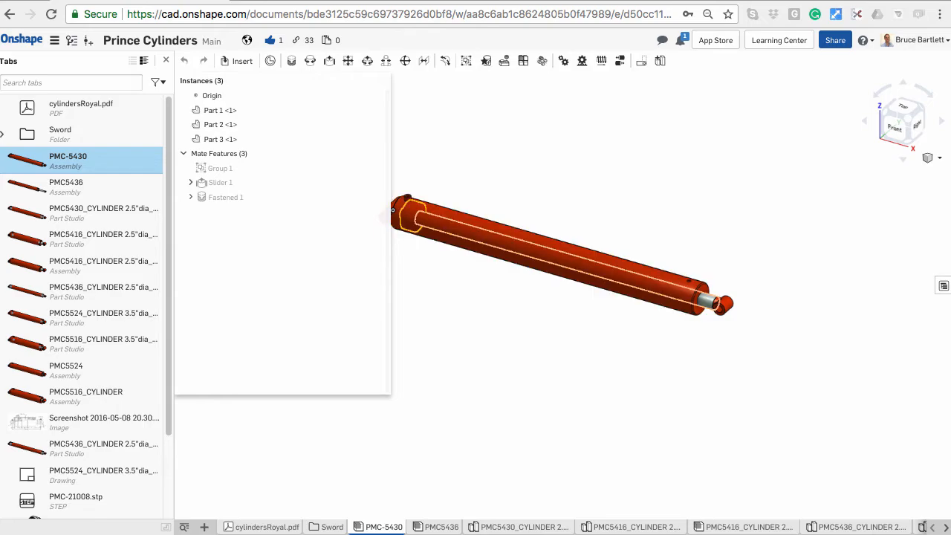
mouse_move(711, 301)
mouse_down()
mouse_move(939, 367)
mouse_move(710, 305)
mouse_up()
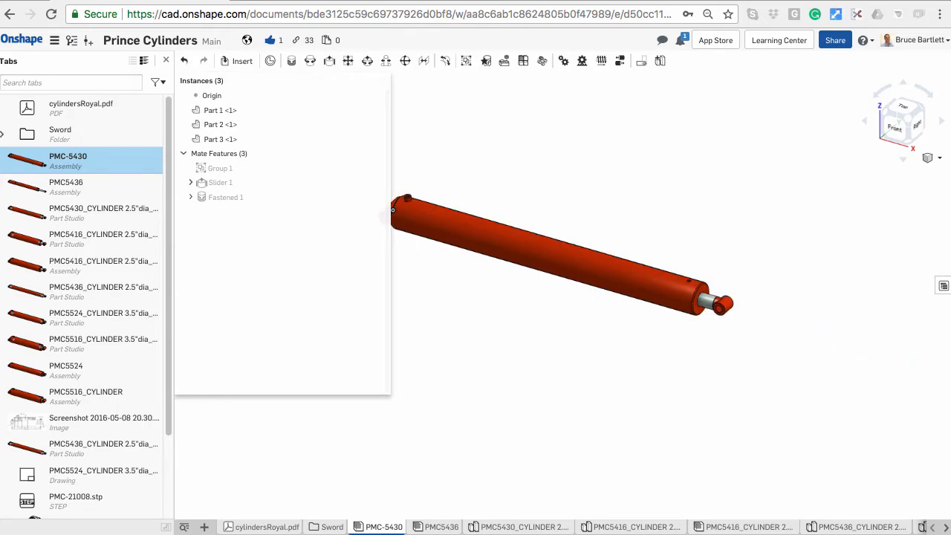
scroll(710, 313, up, 10)
click(741, 296)
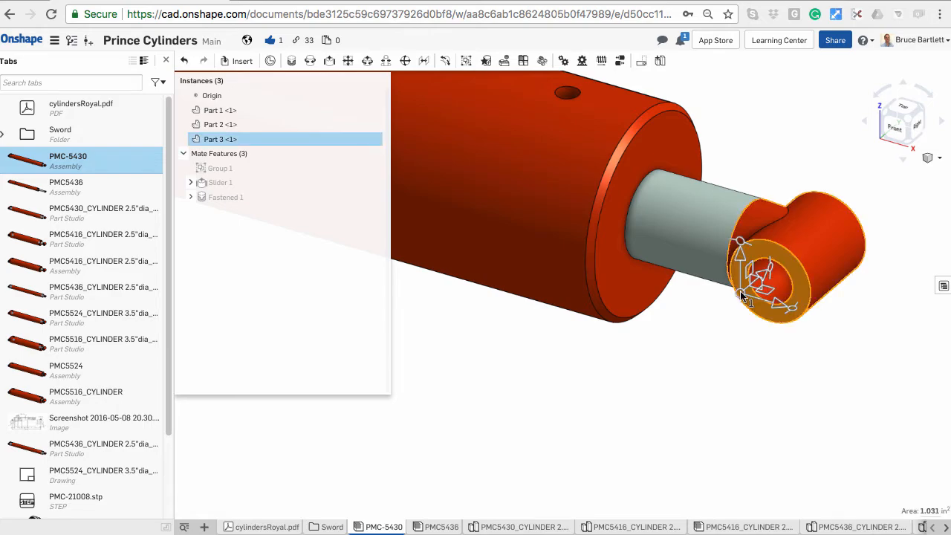
key(shift+x)
scroll(692, 318, down, 8)
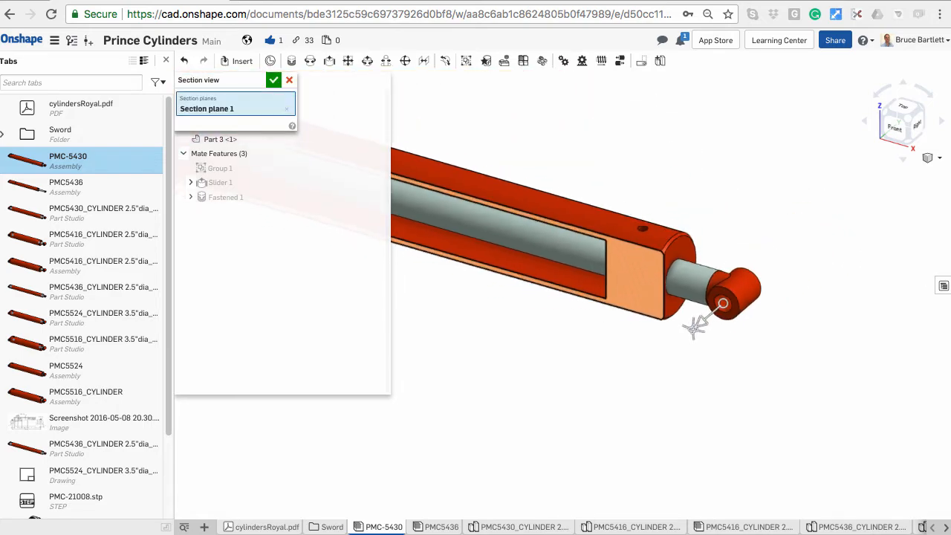
scroll(693, 327, down, 6)
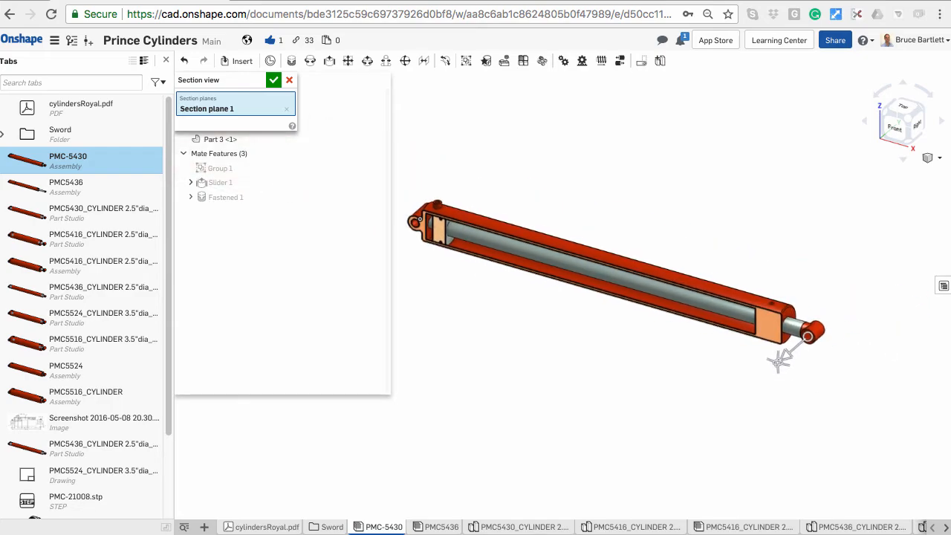
drag(777, 360, 780, 356)
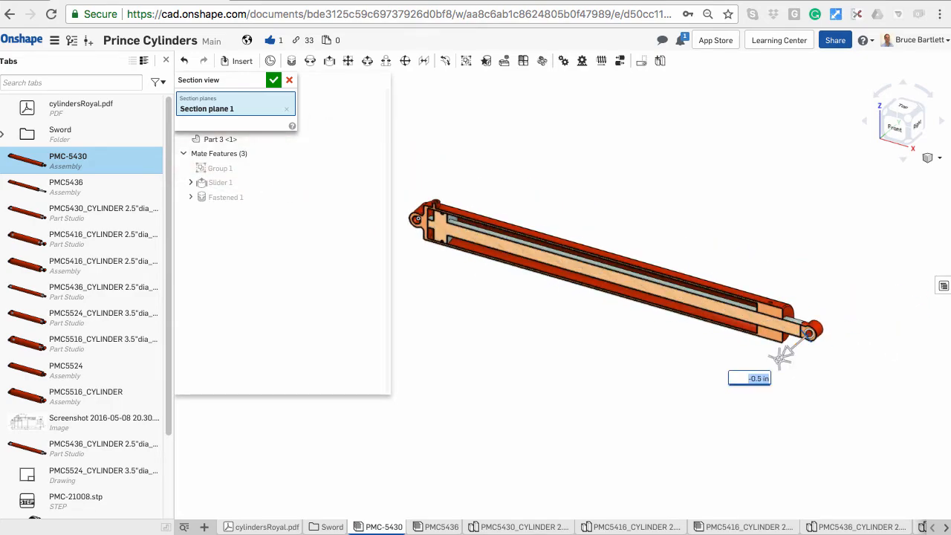
click(167, 60)
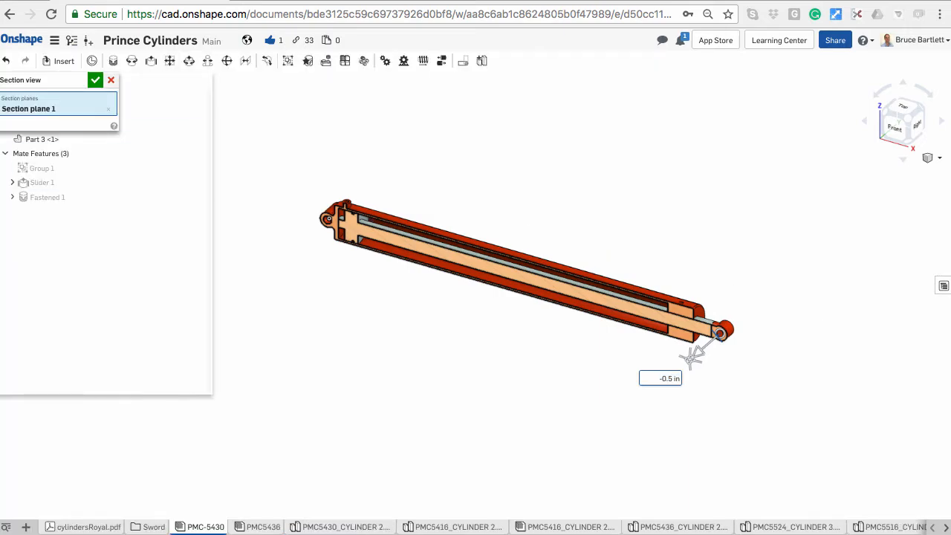
click(95, 79)
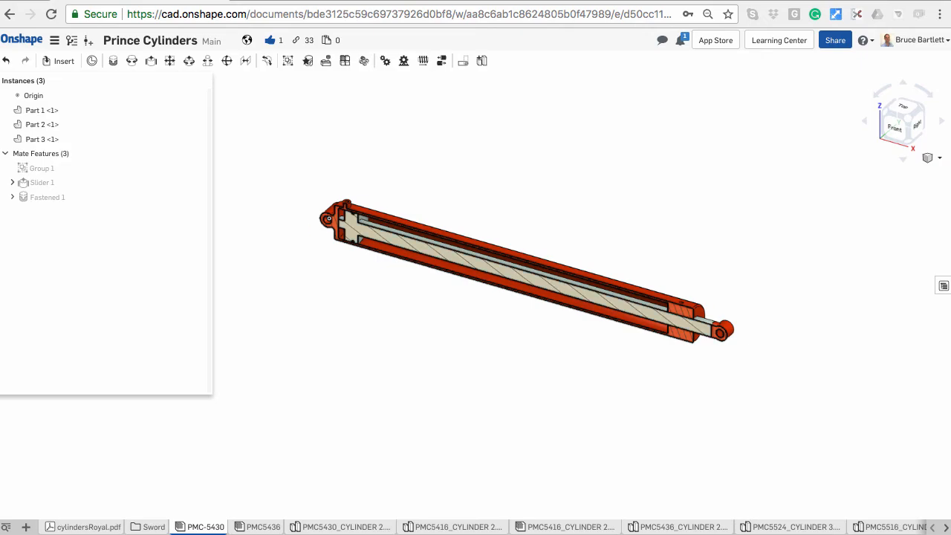
Step: Slide the rod inside the sectioned cylinder and open the Slider 1 mate for editing to examine its connectors near the piston
drag(720, 335, 846, 376)
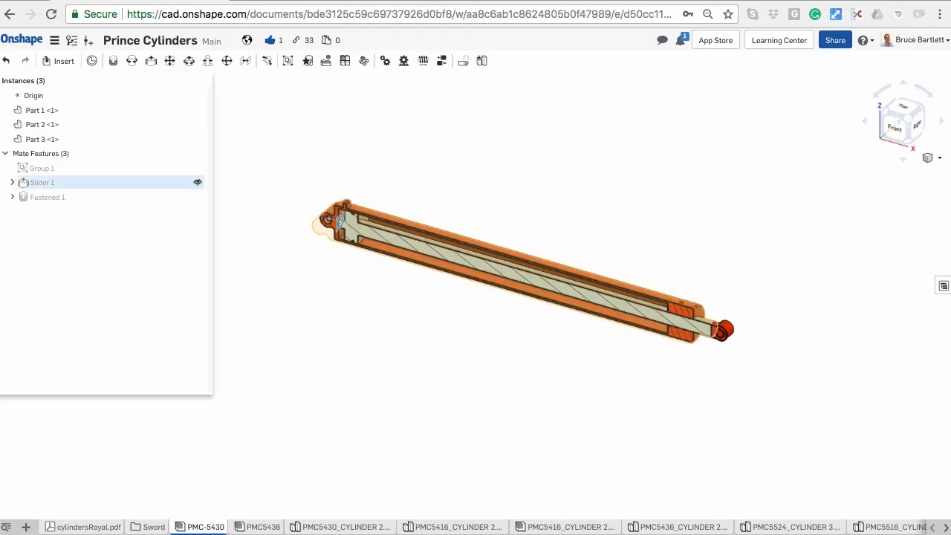
click(31, 182)
right_click(31, 182)
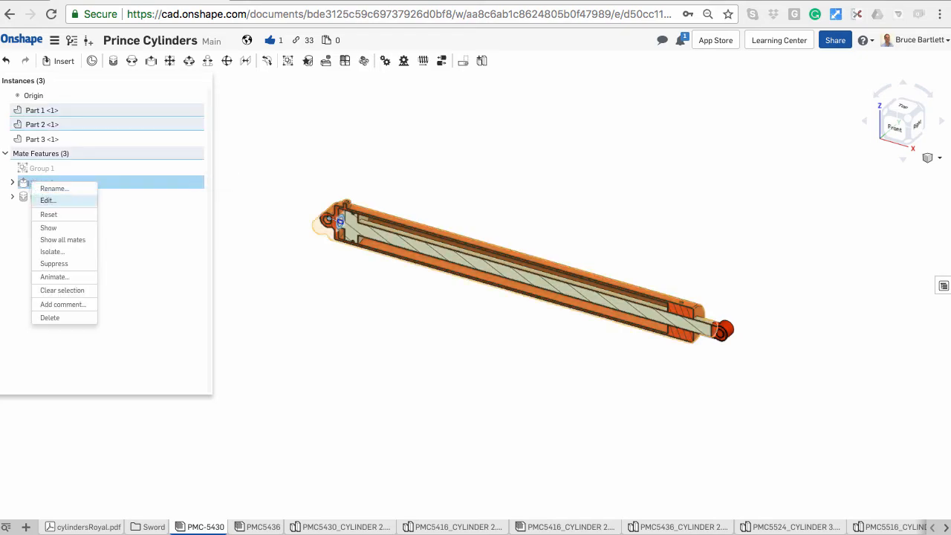
click(48, 199)
scroll(343, 256, up, 3)
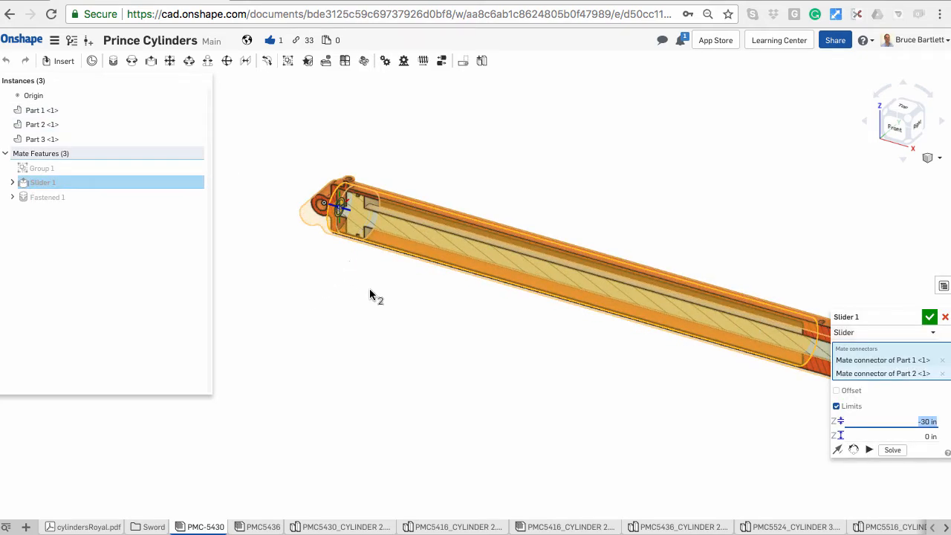
middle_drag(369, 289, 514, 384)
scroll(496, 350, up, 2)
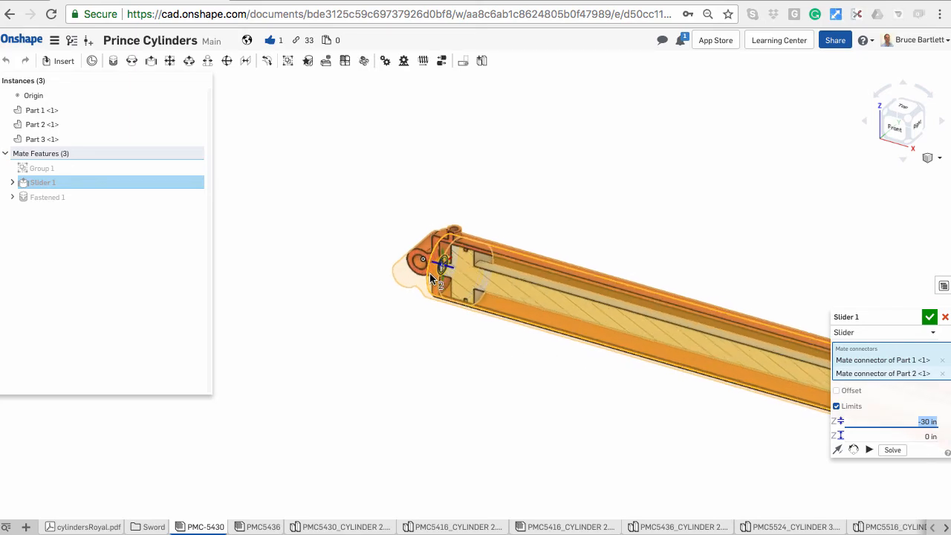
scroll(438, 268, up, 3)
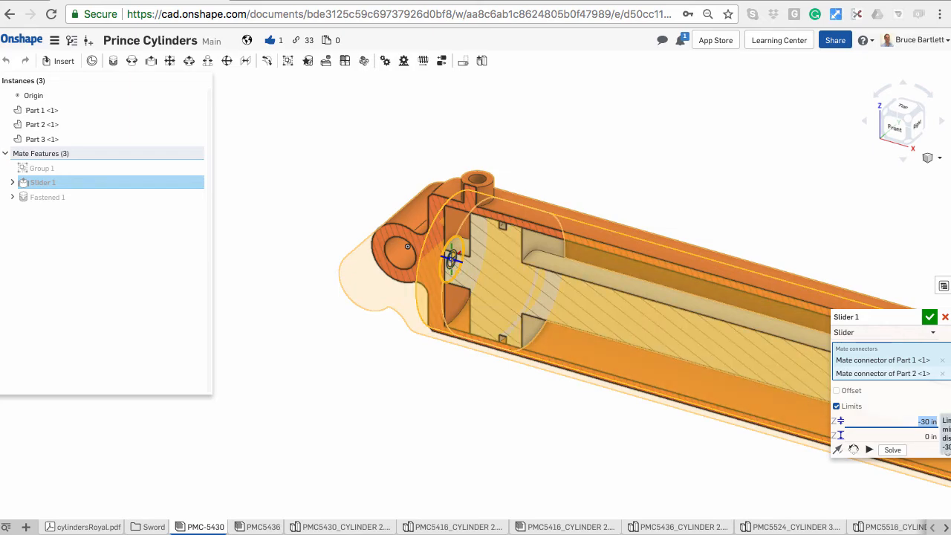
Step: Examine Slider 1's minimum and maximum travel limits against the full cylinder and close the mate
click(918, 422)
middle_drag(668, 426, 525, 364)
scroll(525, 363, down, 3)
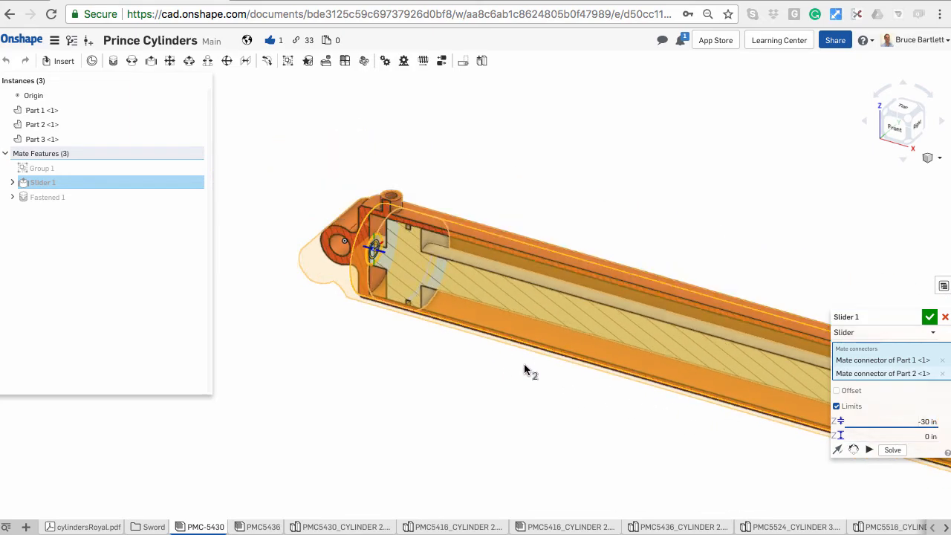
scroll(525, 364, down, 5)
middle_drag(590, 403, 462, 318)
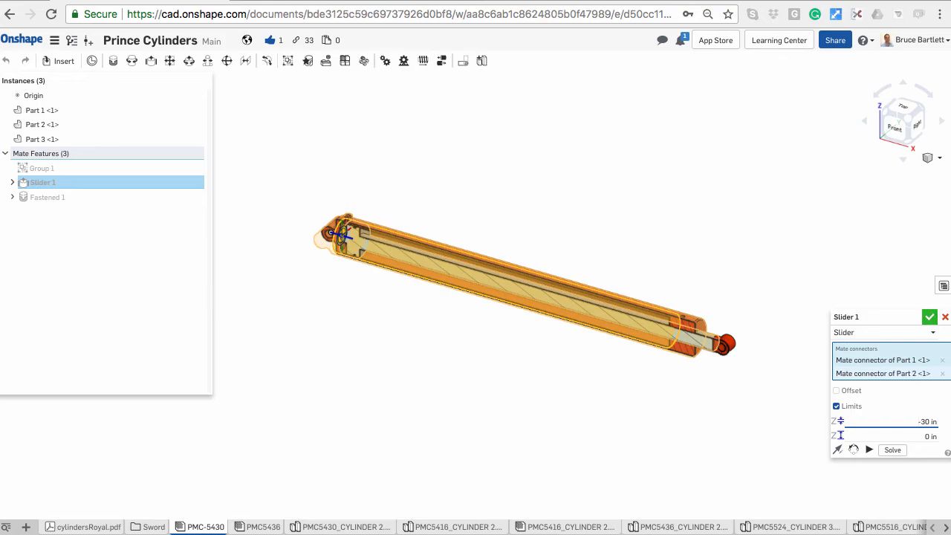
key(Tab)
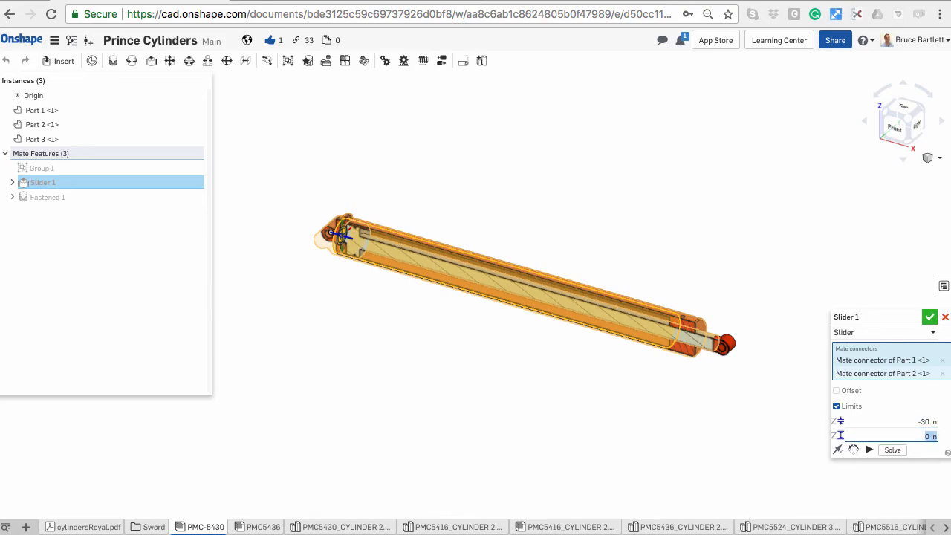
click(929, 317)
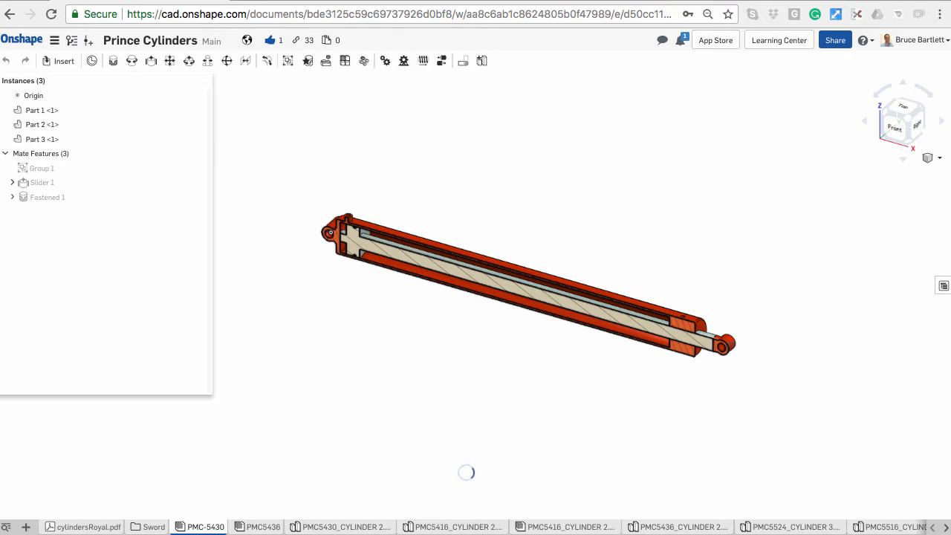
Step: Slide the rod out to full extension, animate Slider 1 between its limits, and leave the mate without changes
drag(727, 342, 793, 373)
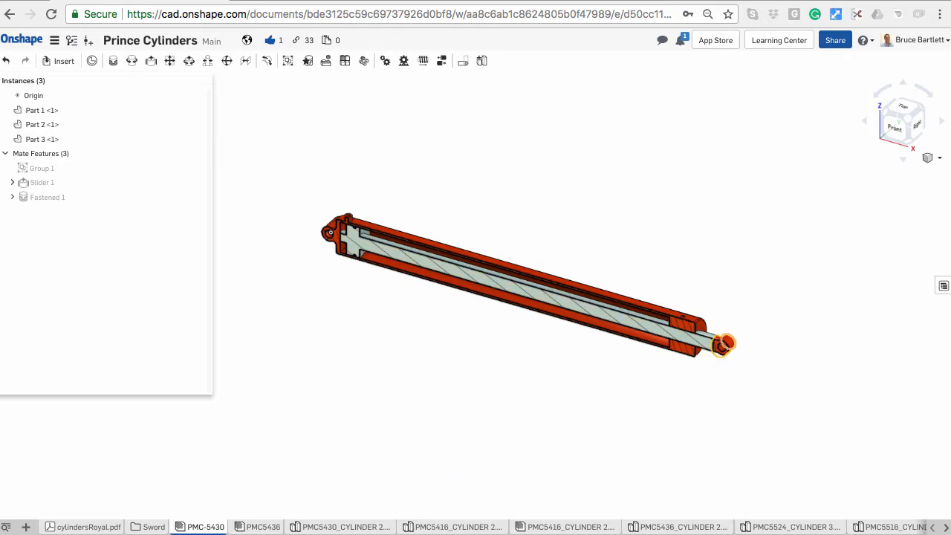
mouse_move(724, 343)
mouse_down()
mouse_move(861, 382)
mouse_move(725, 343)
mouse_up()
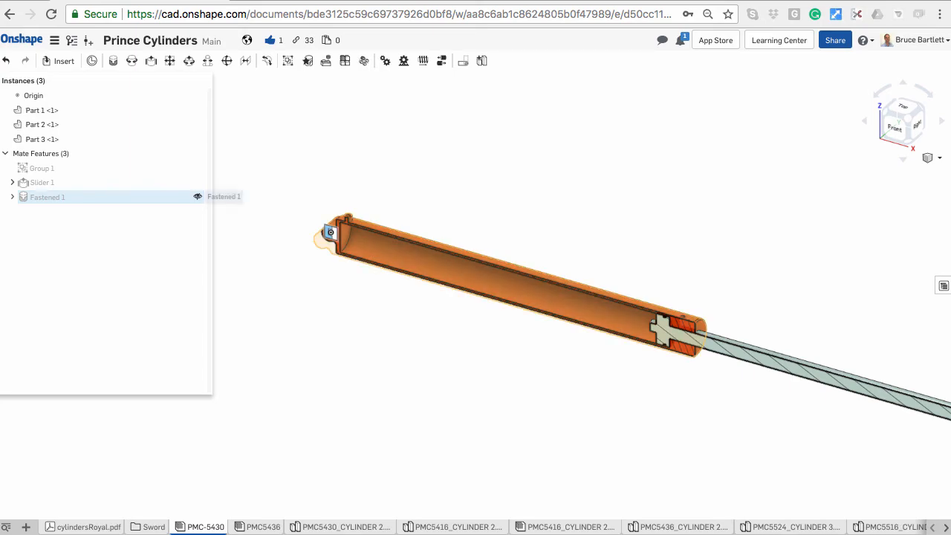
right_click(91, 184)
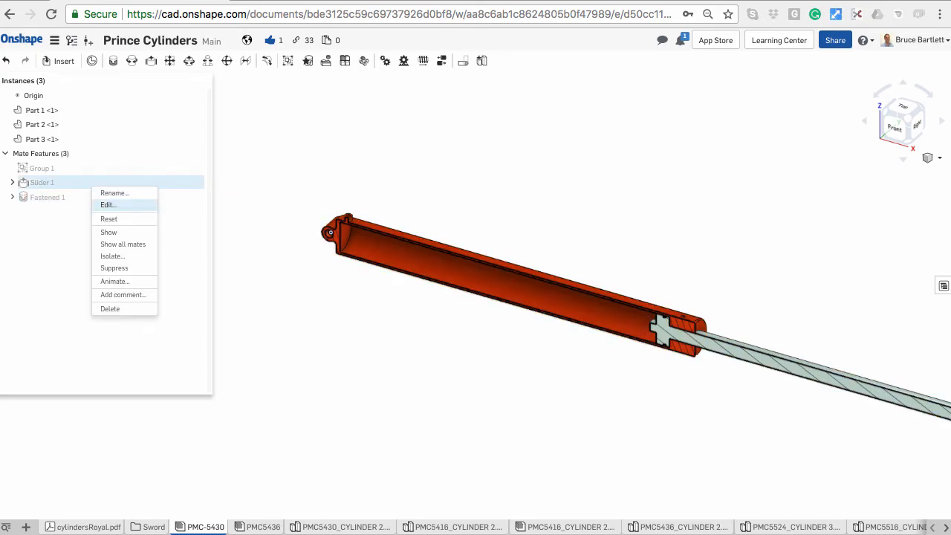
click(107, 205)
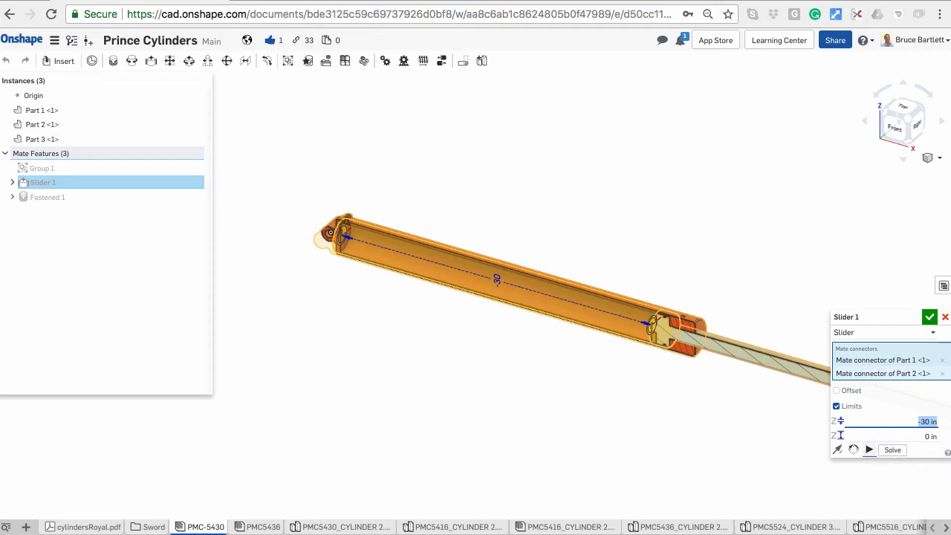
click(869, 449)
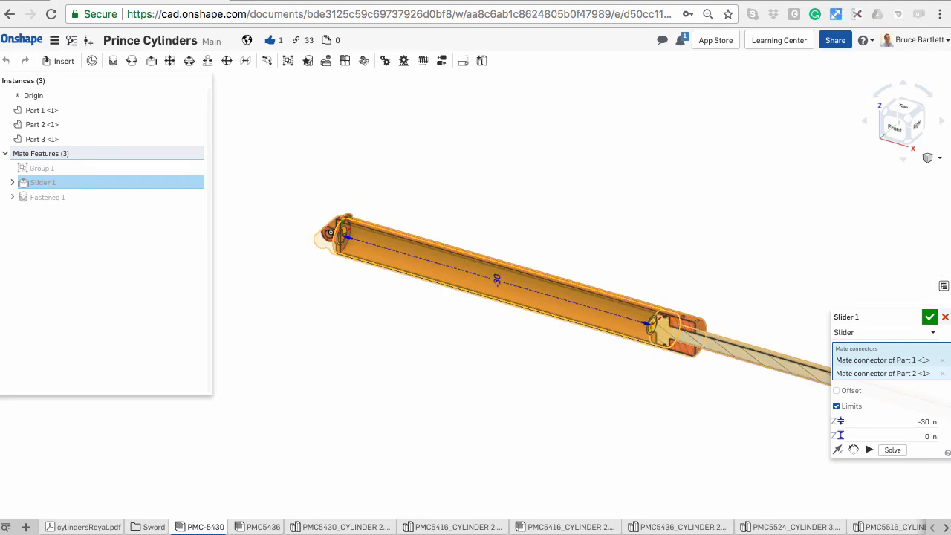
click(945, 317)
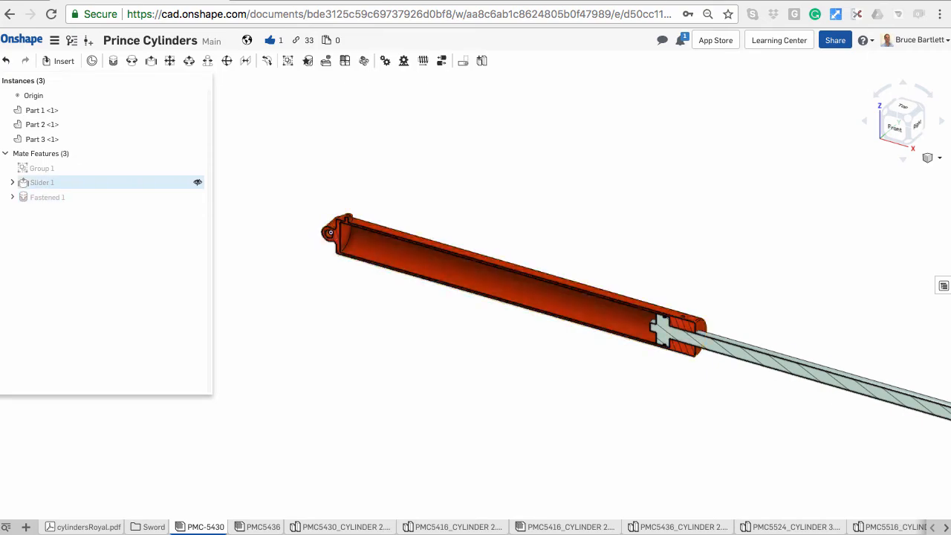
Step: Set the maximum limit of the Slider 1 mate to -20 in
right_click(52, 183)
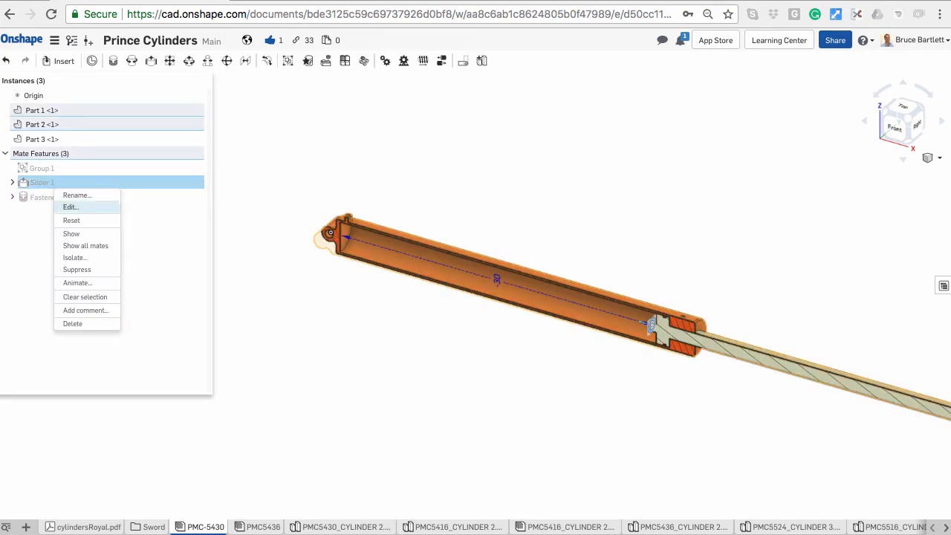
click(71, 206)
click(840, 436)
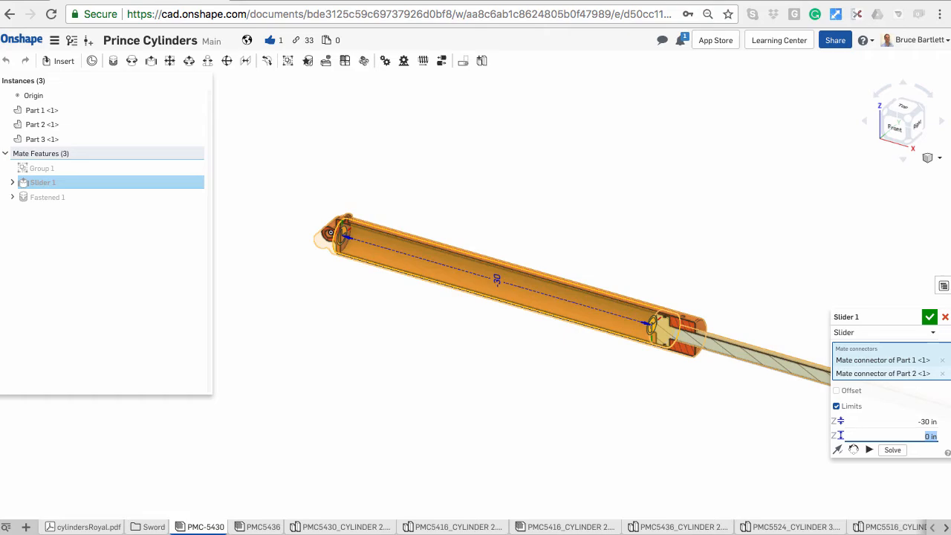
key(BackSpace)
text(-20)
key(Return)
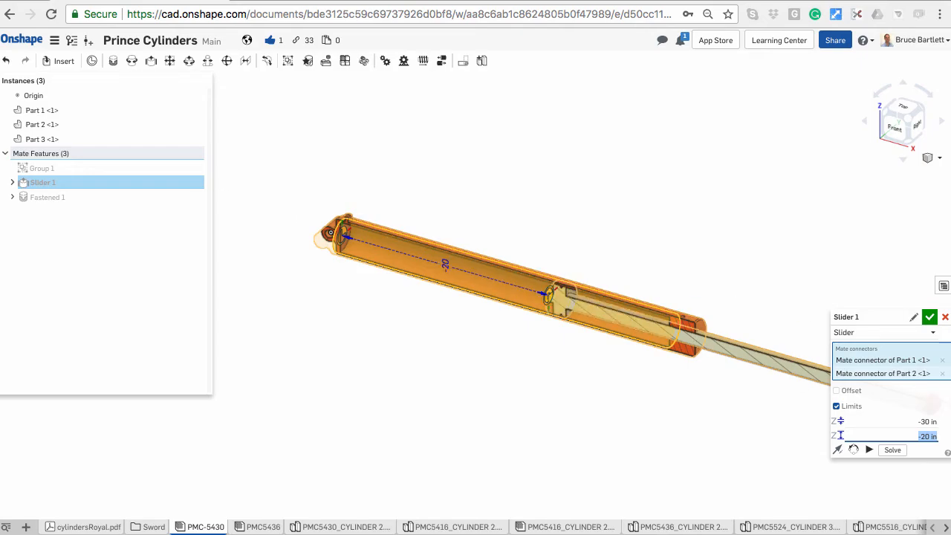
key(Return)
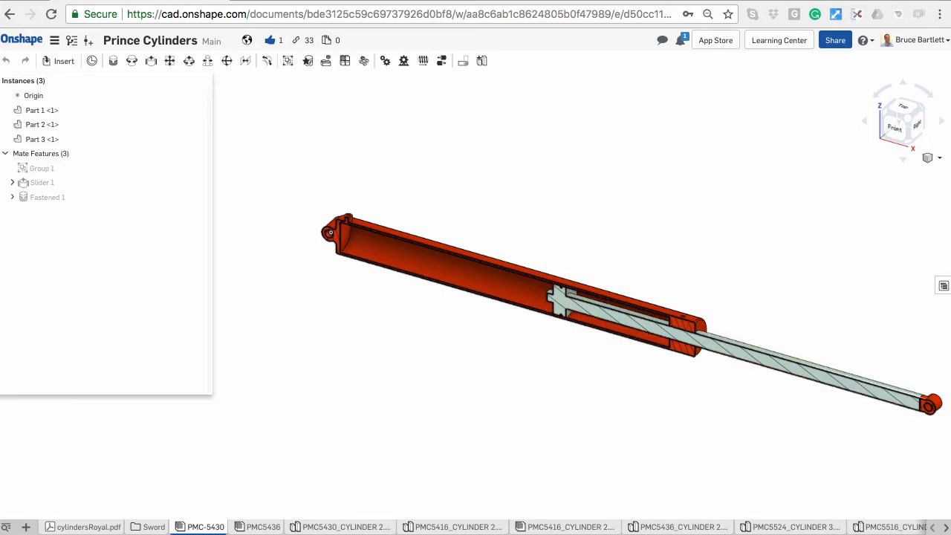
Step: Slide the rod in and out to test the travel allowed by the slider limits
mouse_move(743, 356)
mouse_down()
mouse_move(845, 385)
mouse_move(743, 356)
mouse_up()
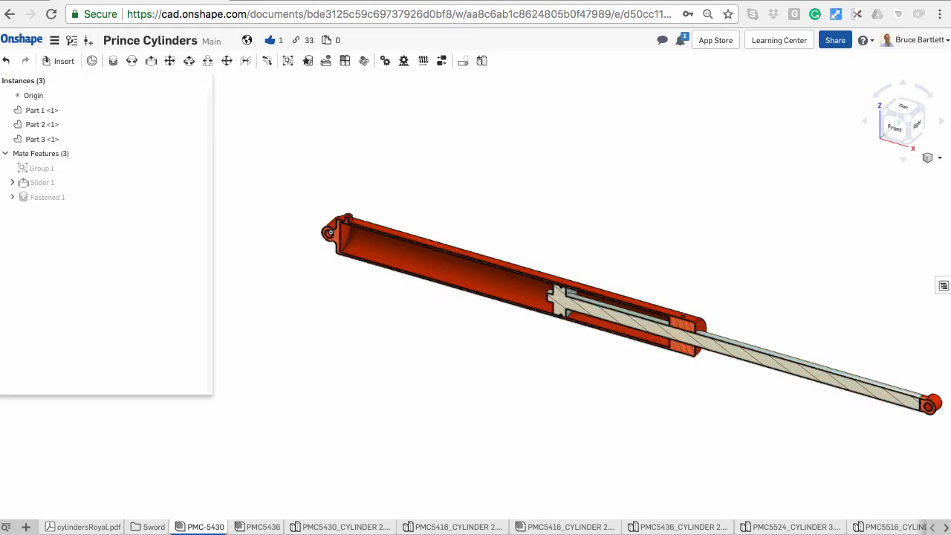
drag(755, 350, 934, 415)
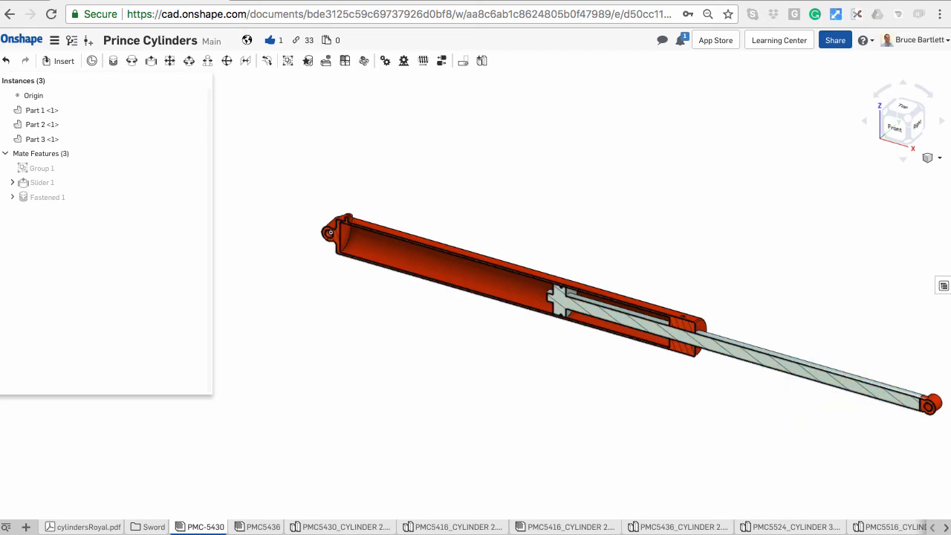
drag(802, 368, 905, 397)
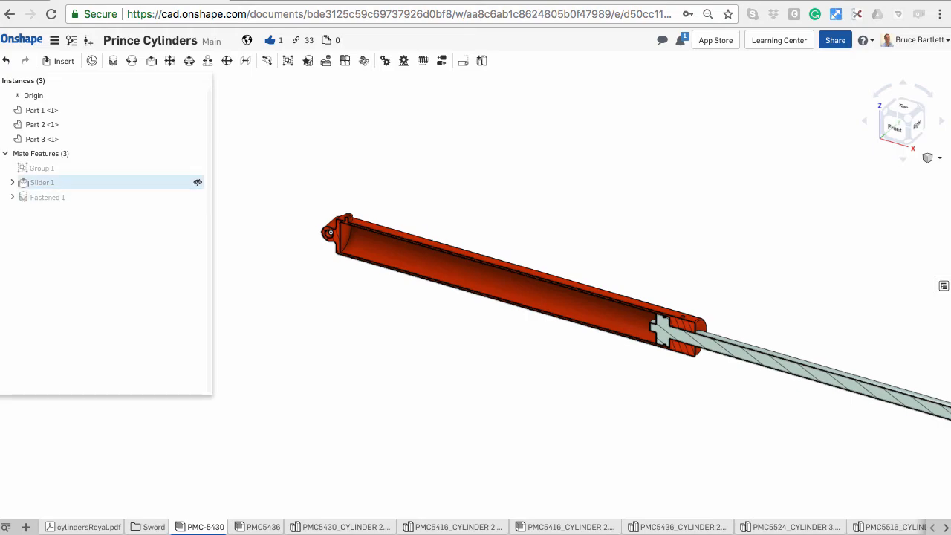
Step: Set the Slider 1 mate's minimum limit to 0 in and its maximum limit to 30 in
click(70, 185)
right_click(71, 187)
click(88, 204)
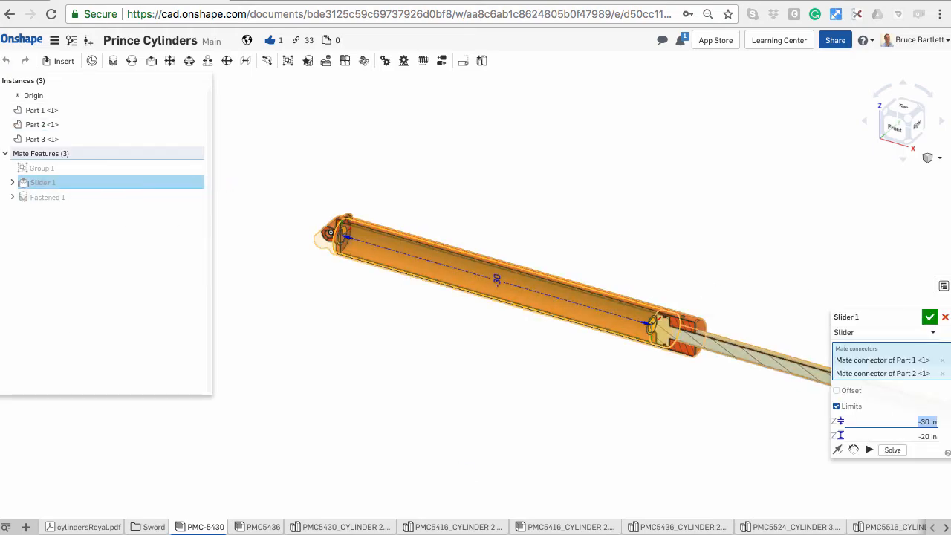
drag(849, 317, 734, 164)
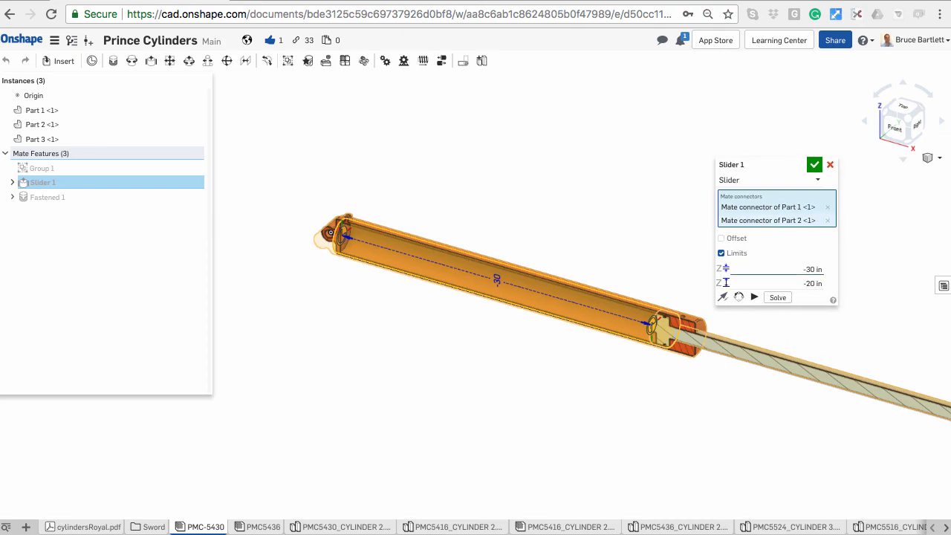
text(0)
key(Return)
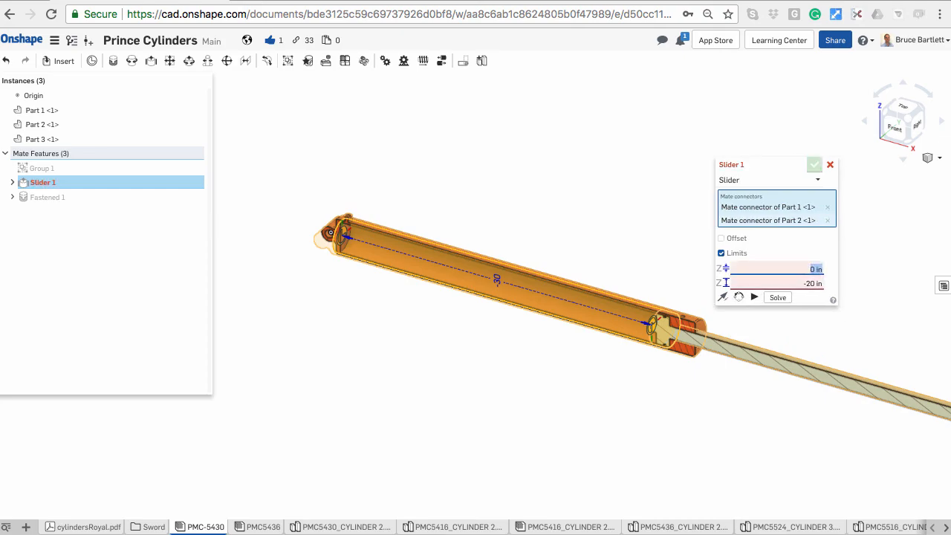
key(Tab)
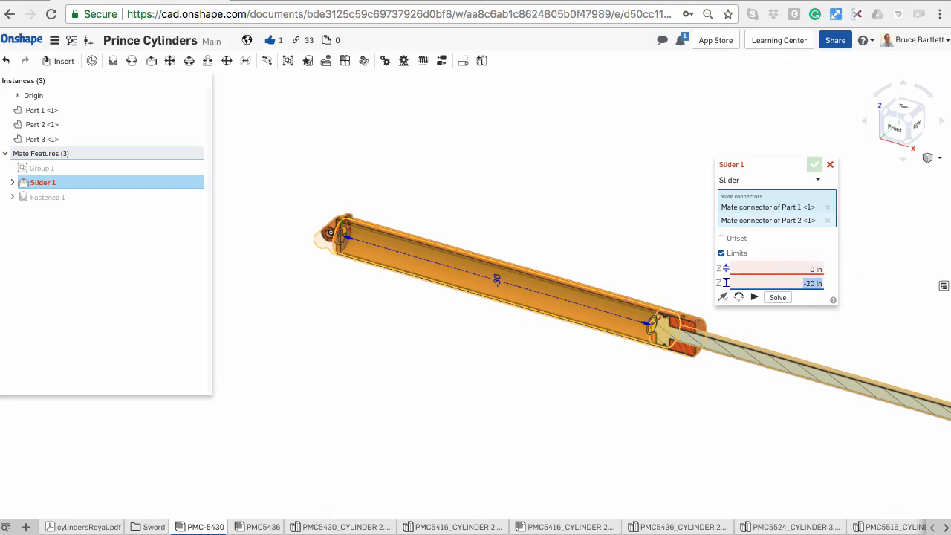
text(30)
key(Return)
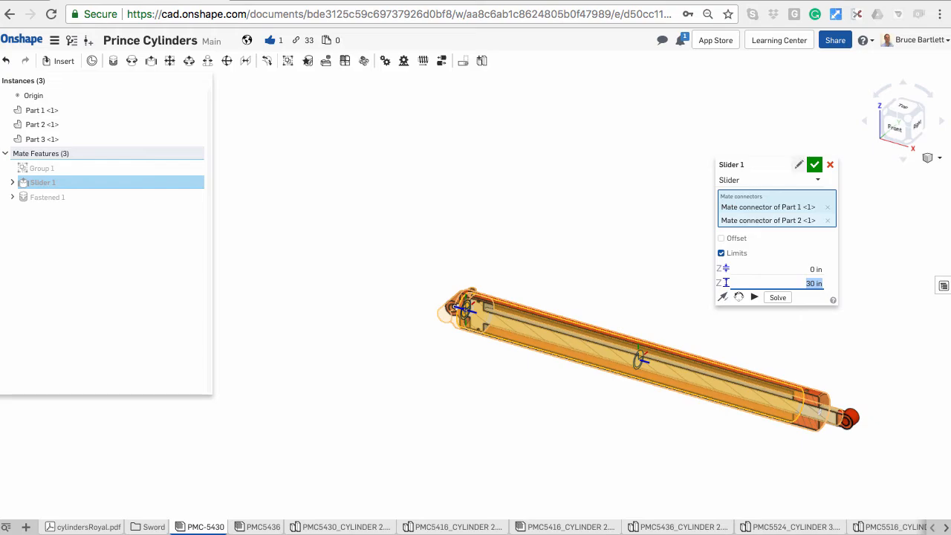
Step: Accept the pending Slider 1 limits, and set the mate's minimum limit to 20 in
click(814, 164)
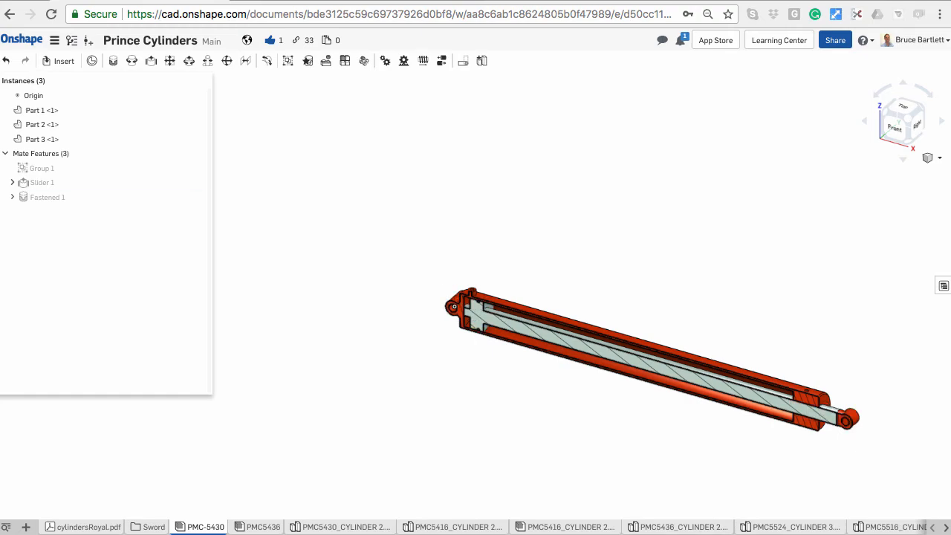
right_click(39, 186)
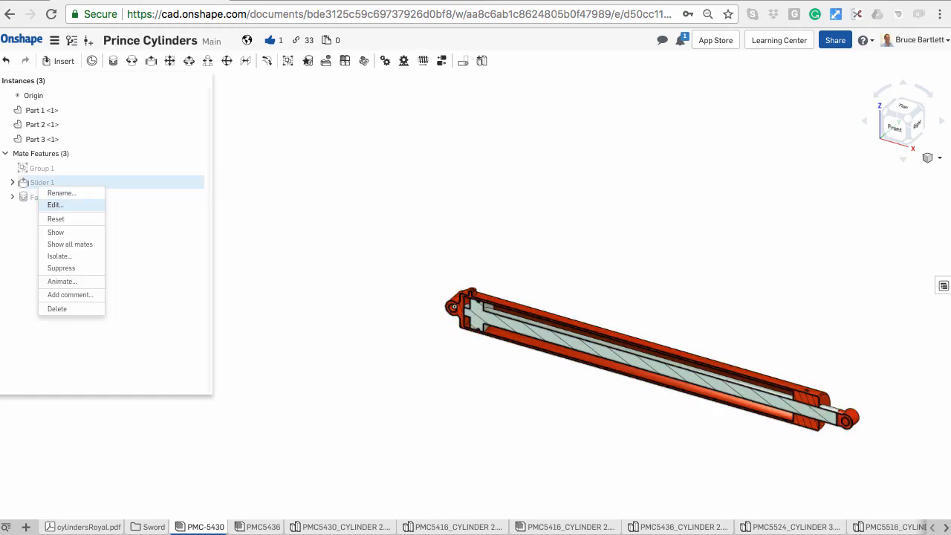
click(55, 204)
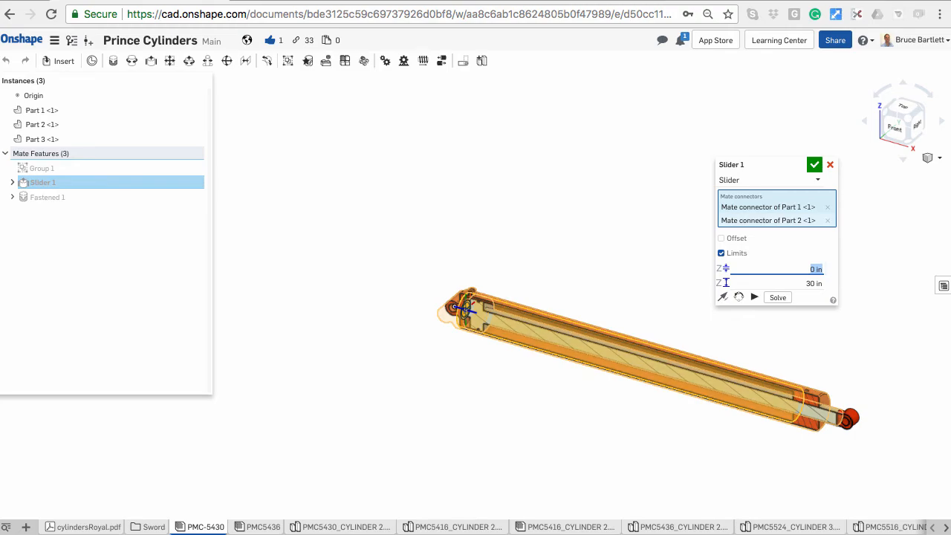
key(Tab)
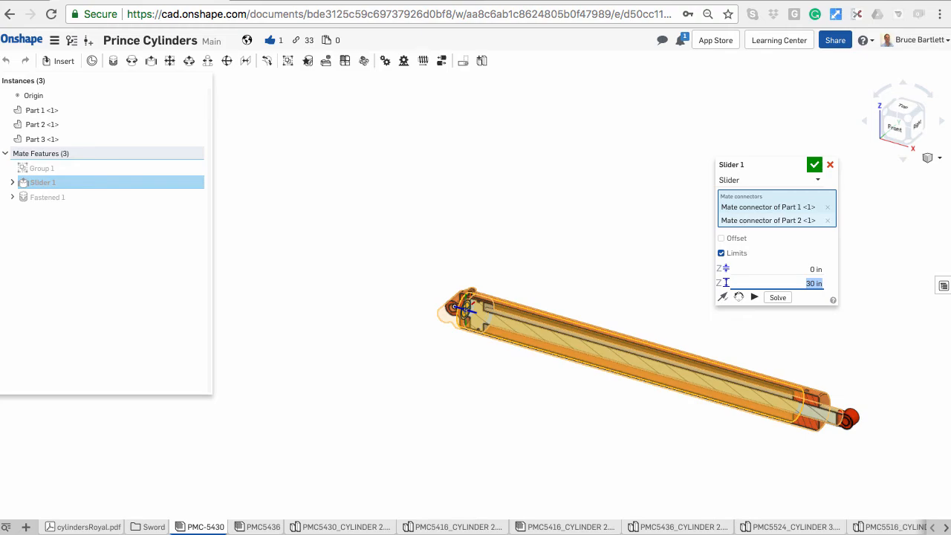
text(20)
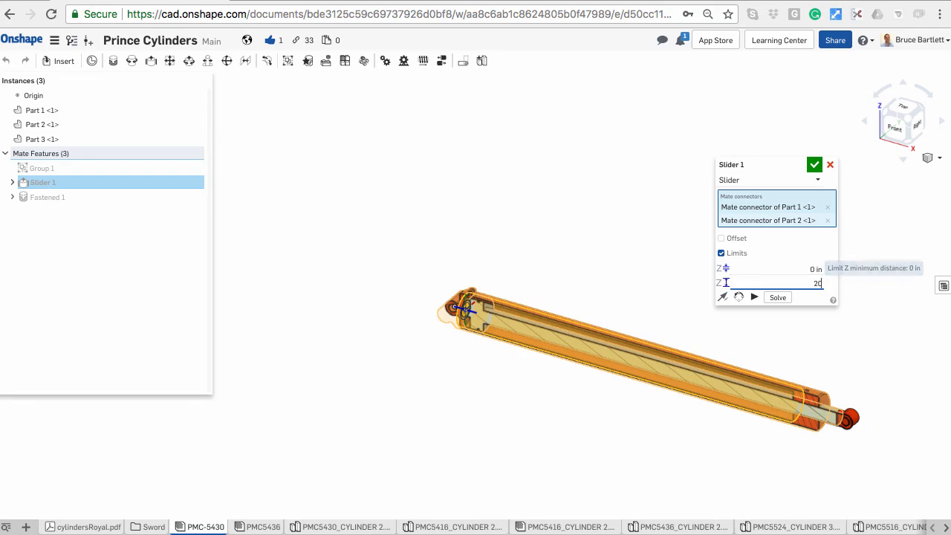
key(ctrl+z)
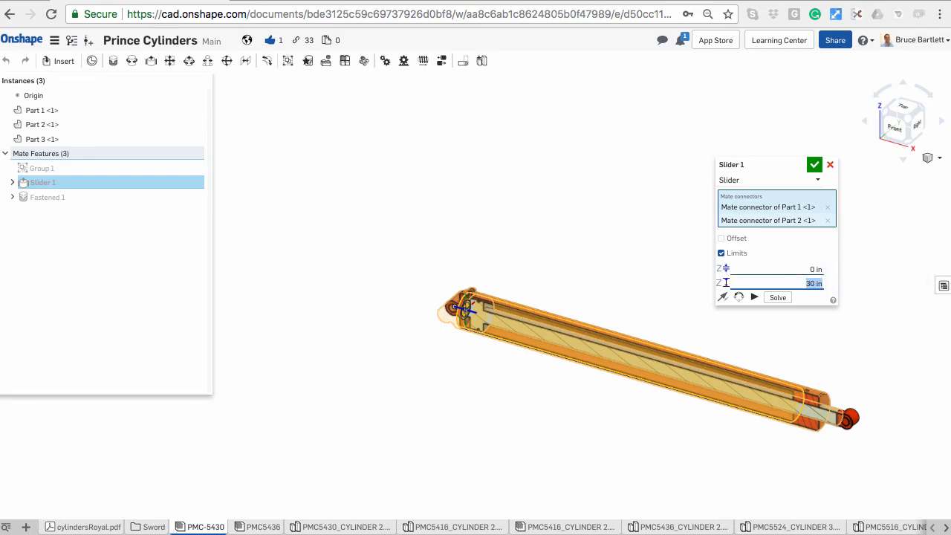
key(shift+Tab)
text(20)
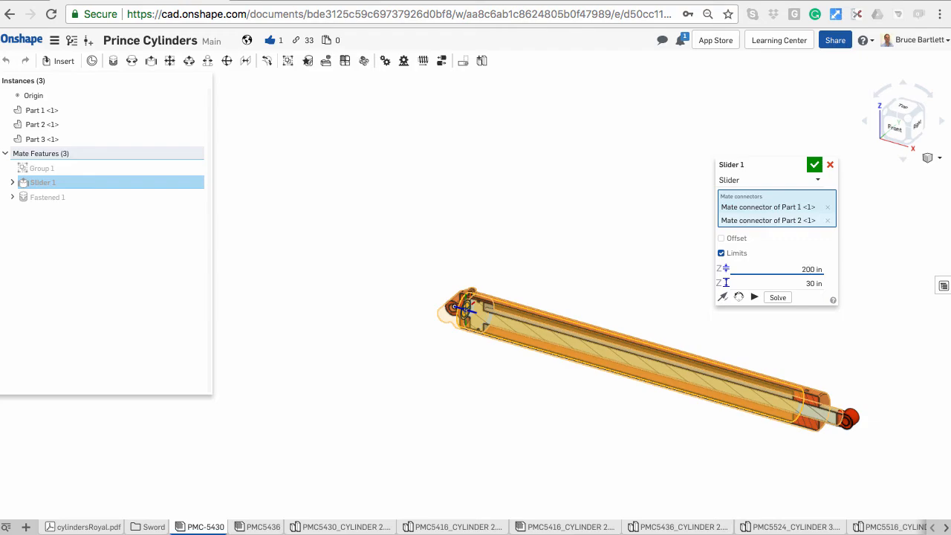
key(Delete)
key(Return)
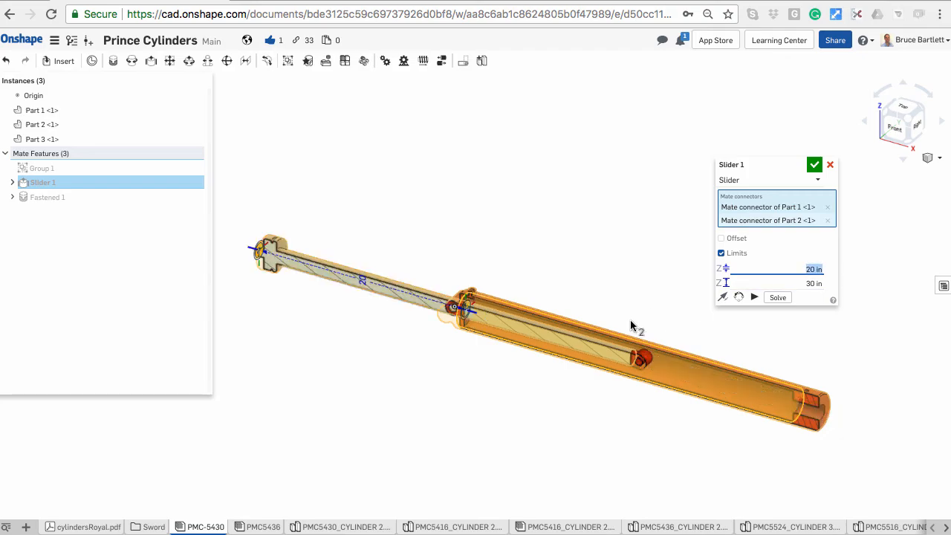
click(814, 164)
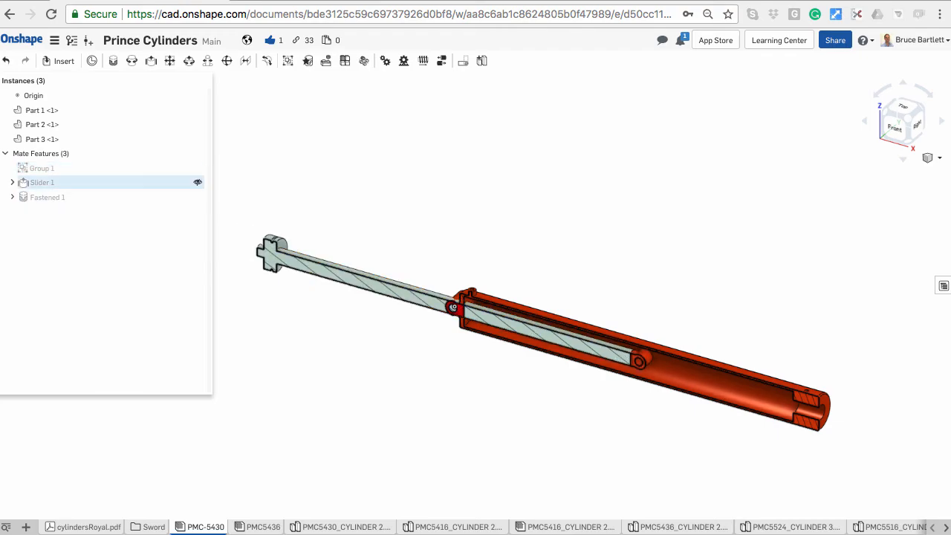
Step: Try to set the Slider 1 mate's minimum limit to 0 in and its maximum limit to -30 in
click(23, 182)
right_click(22, 184)
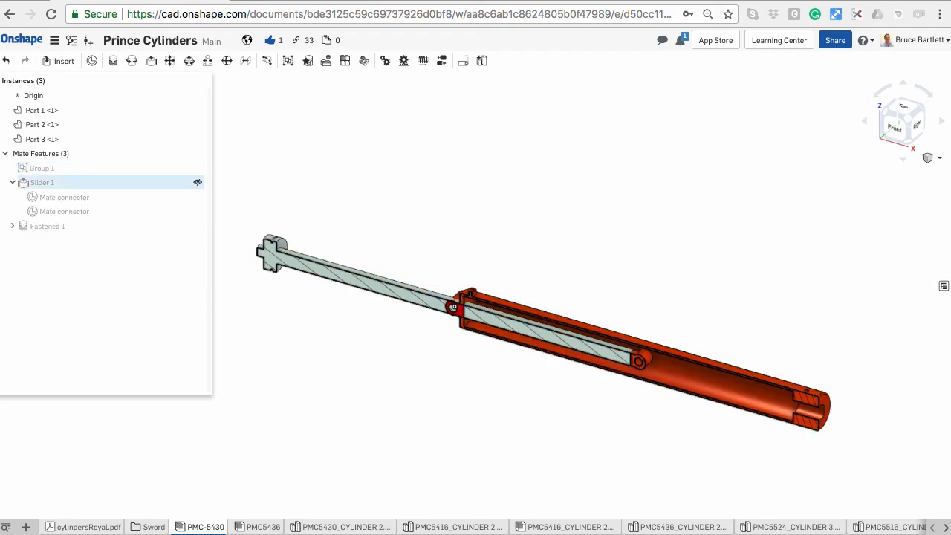
right_click(96, 182)
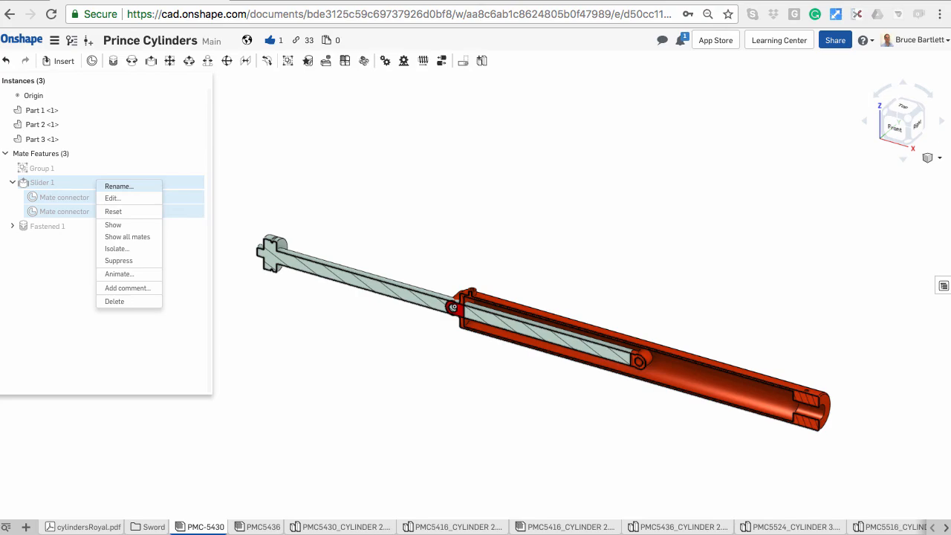
click(82, 184)
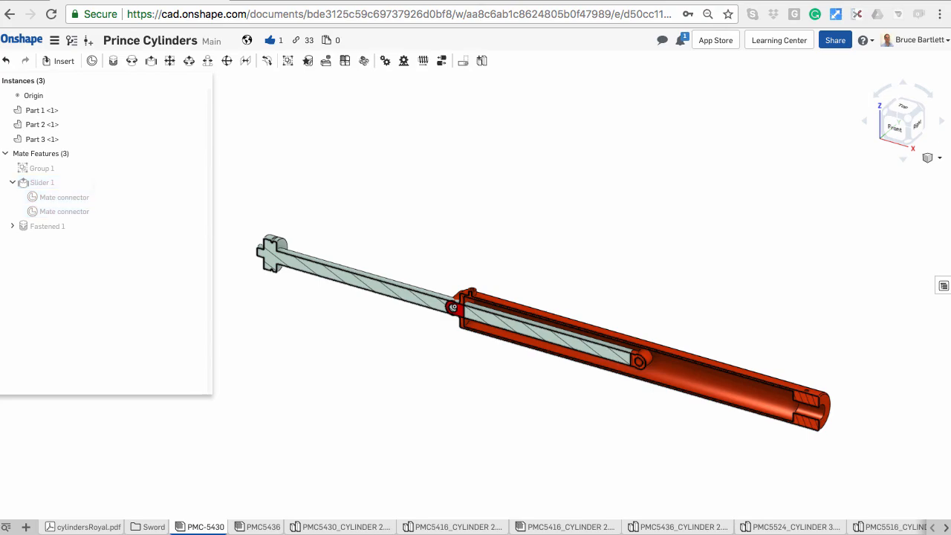
right_click(130, 184)
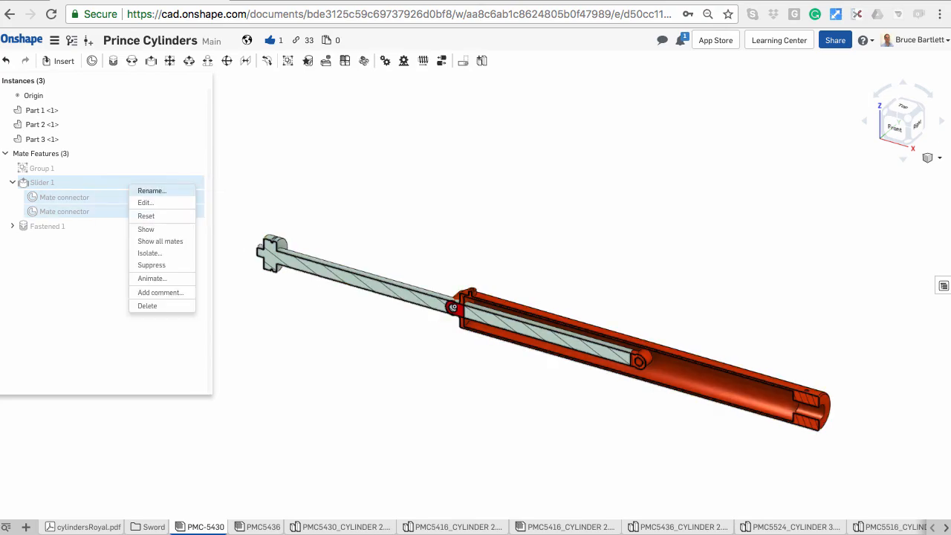
click(163, 202)
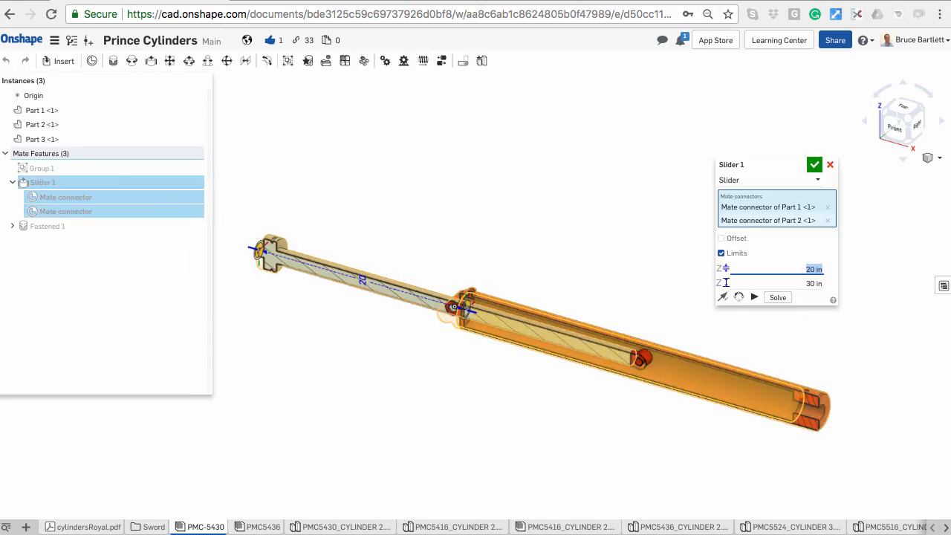
text(0)
click(726, 283)
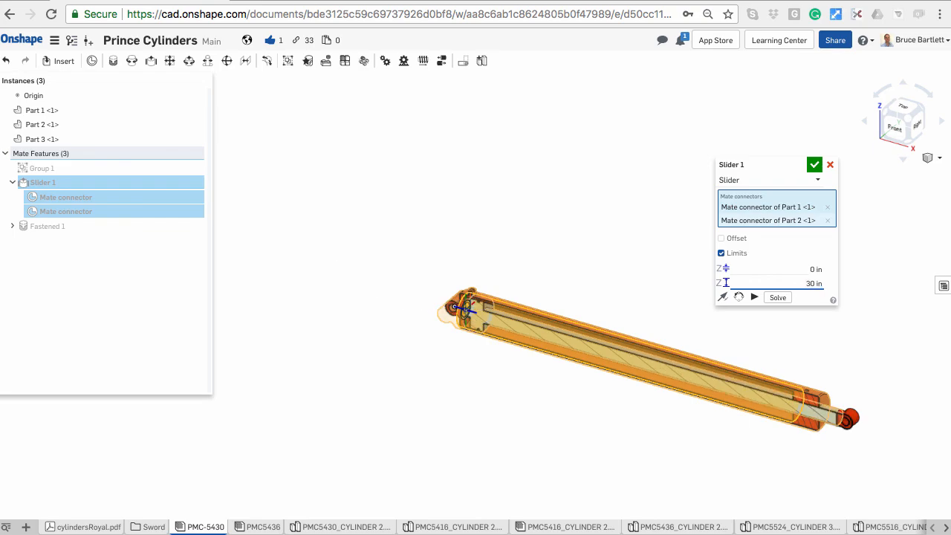
key(Return)
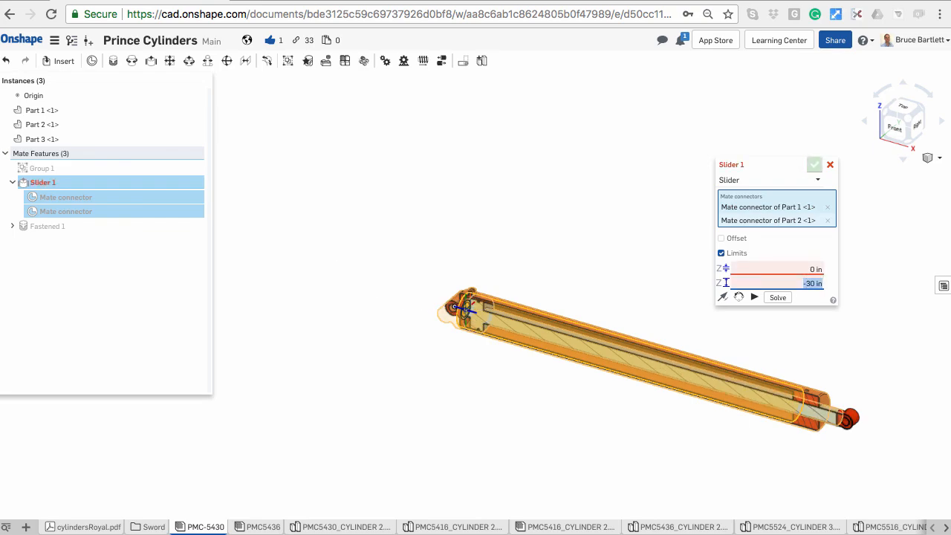
Step: Set the Slider 1 mate's minimum limit to -30 in and its maximum limit to 0 in, and accept the mate
key(shift+Tab)
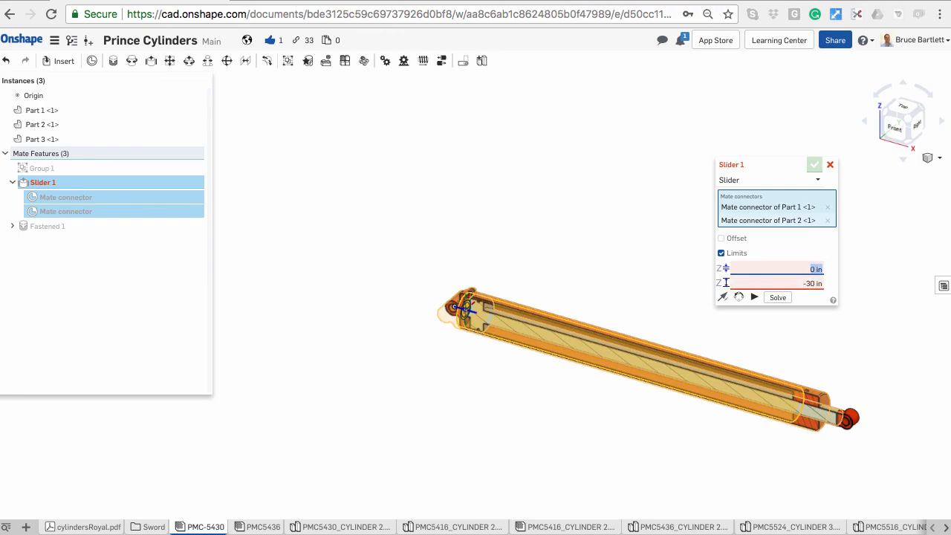
text(-30)
key(Tab)
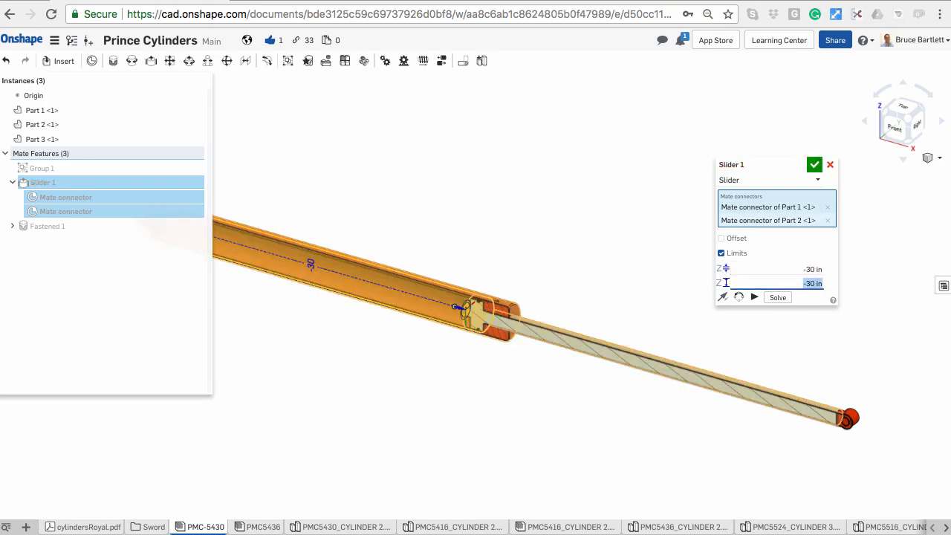
text(0)
key(Return)
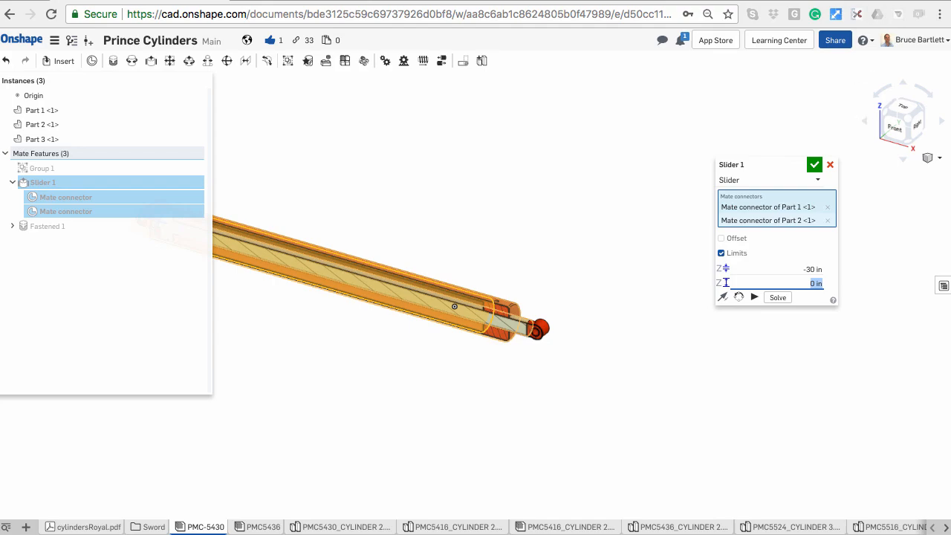
click(815, 165)
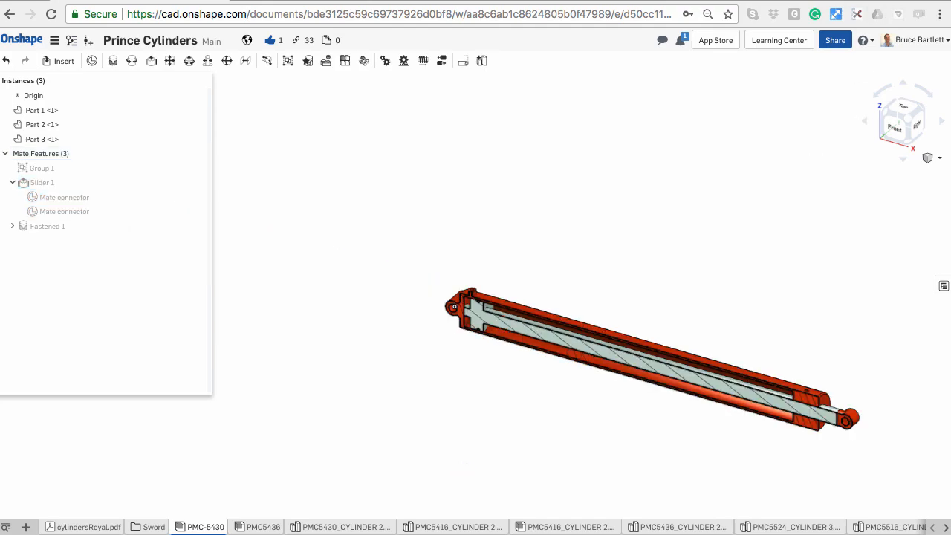